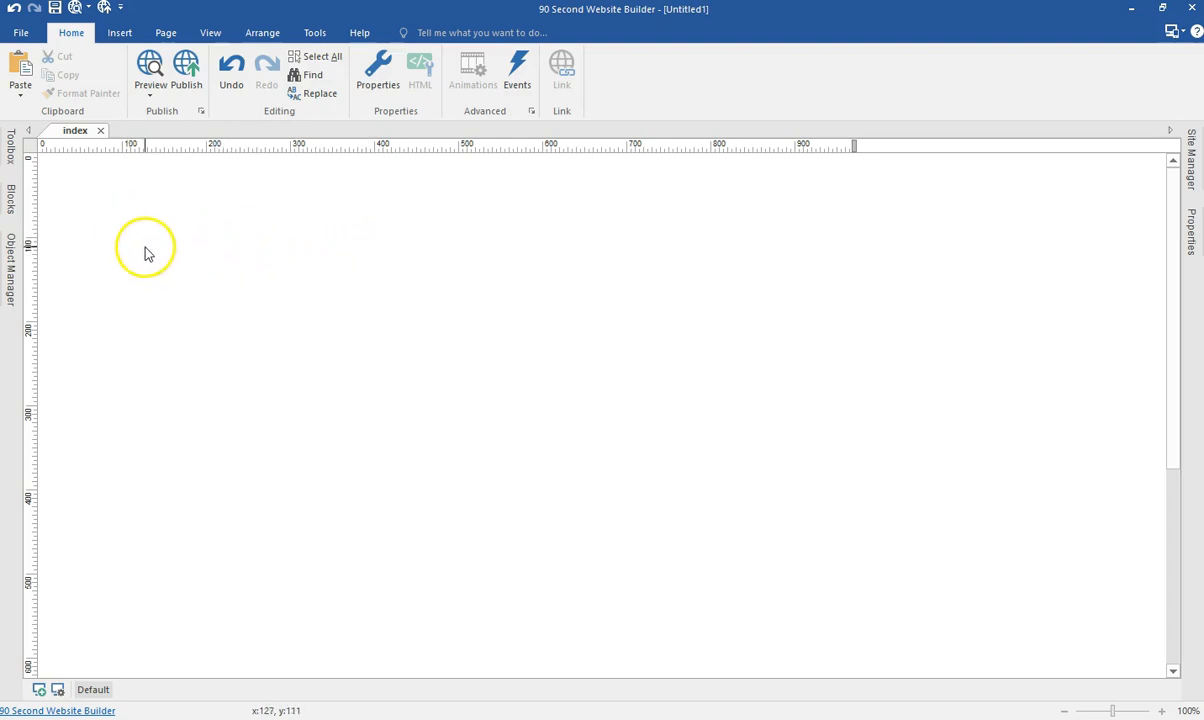
# Step: Set the page grid type to Columns with 100% width, 30 columns and a 10% gutter
pyautogui.click(208, 35)
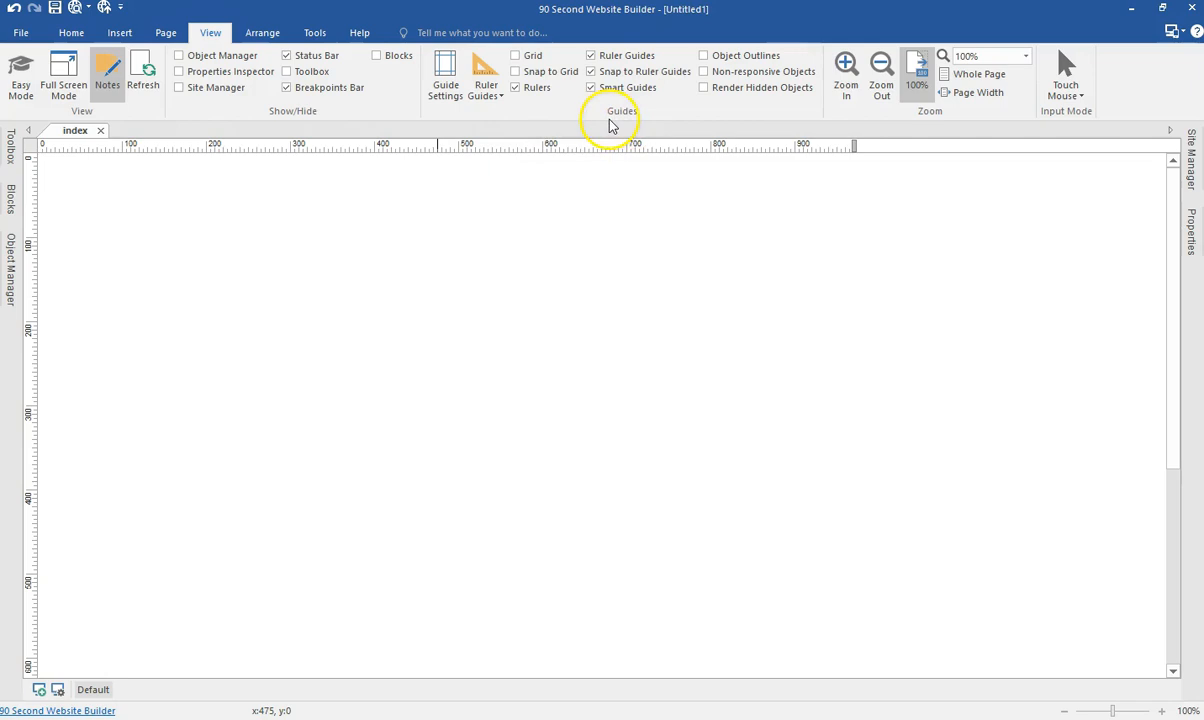
pyautogui.click(447, 84)
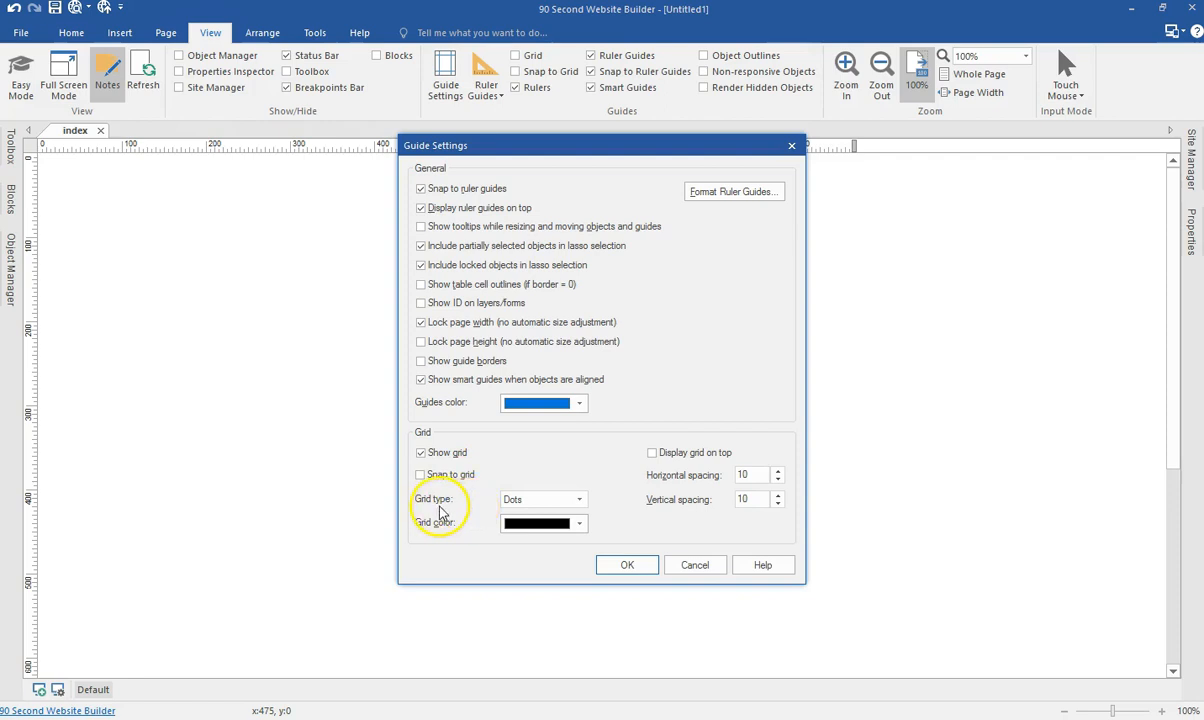
pyautogui.click(541, 499)
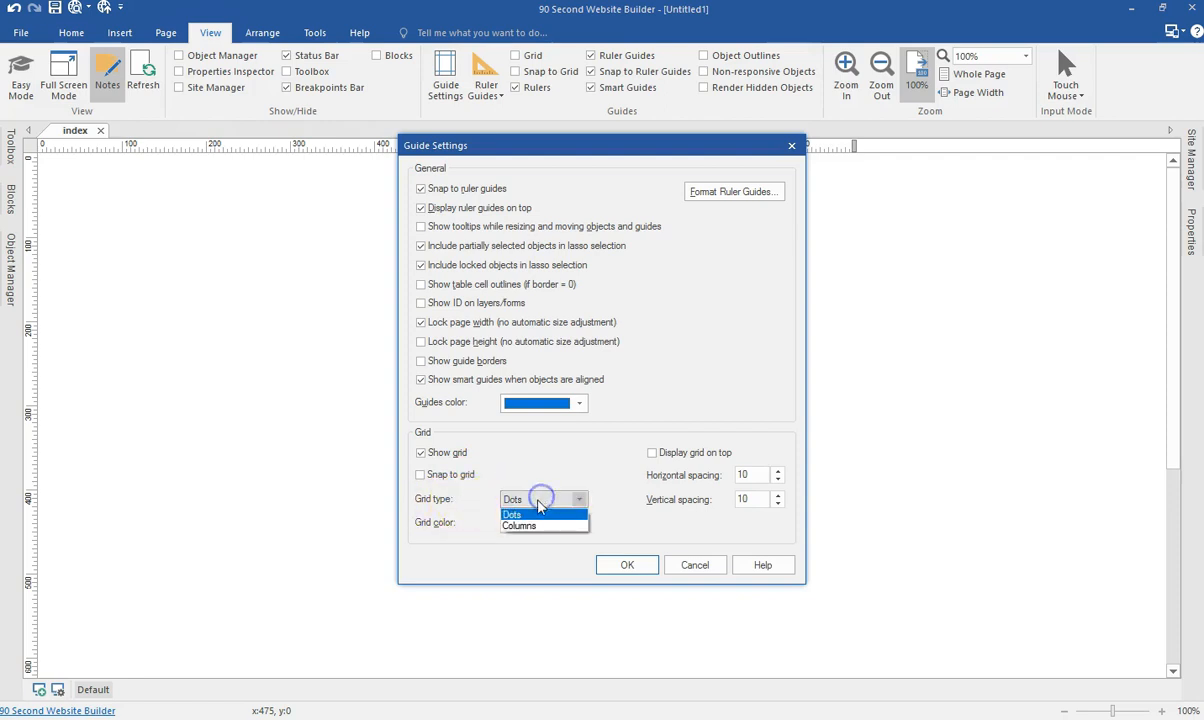
pyautogui.click(512, 526)
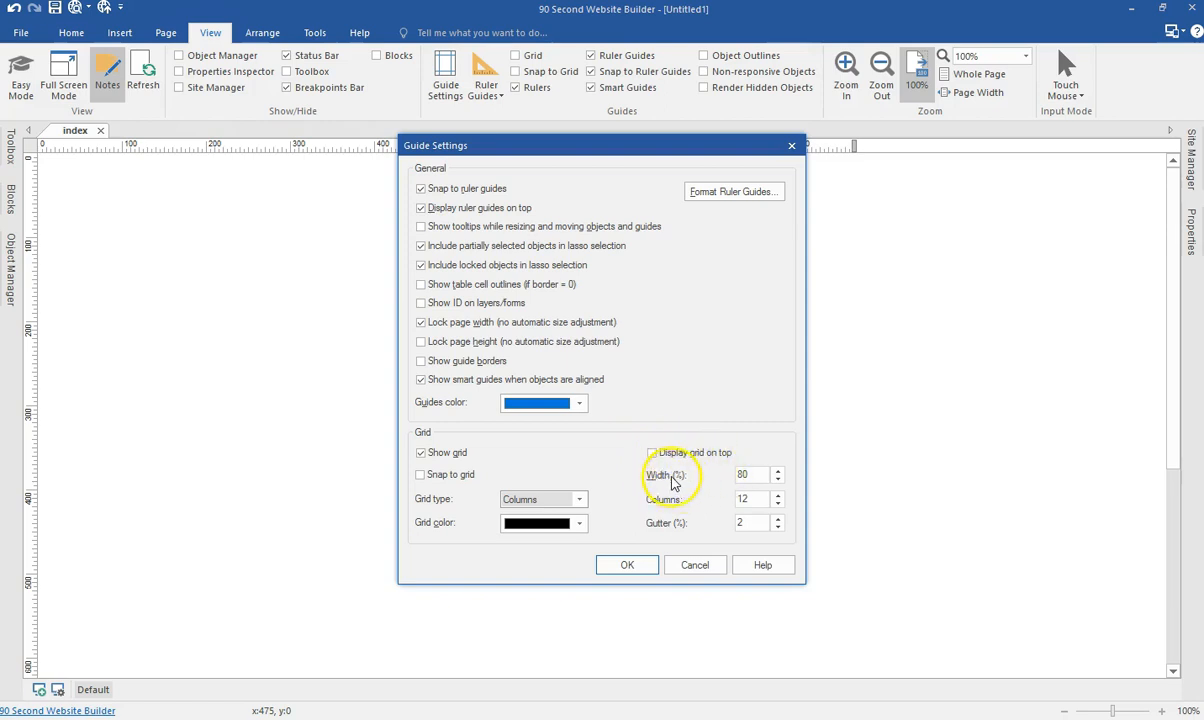
pyautogui.moveTo(752, 475); pyautogui.dragTo(714, 475)
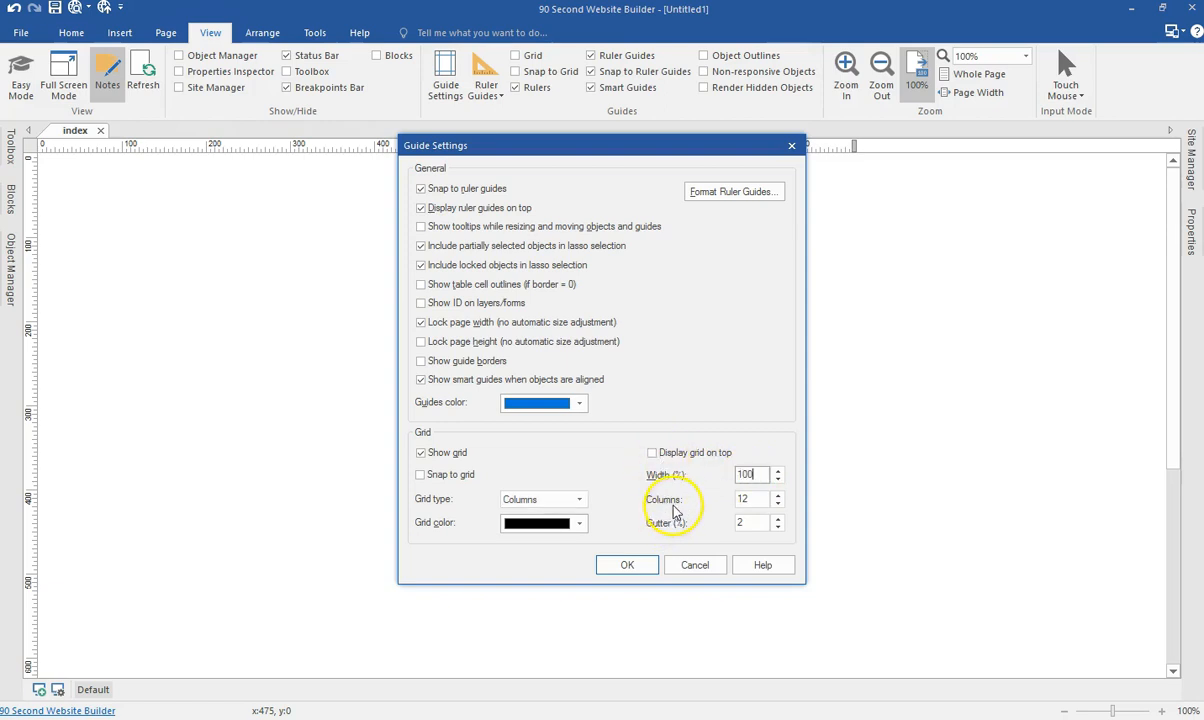
pyautogui.click(754, 499)
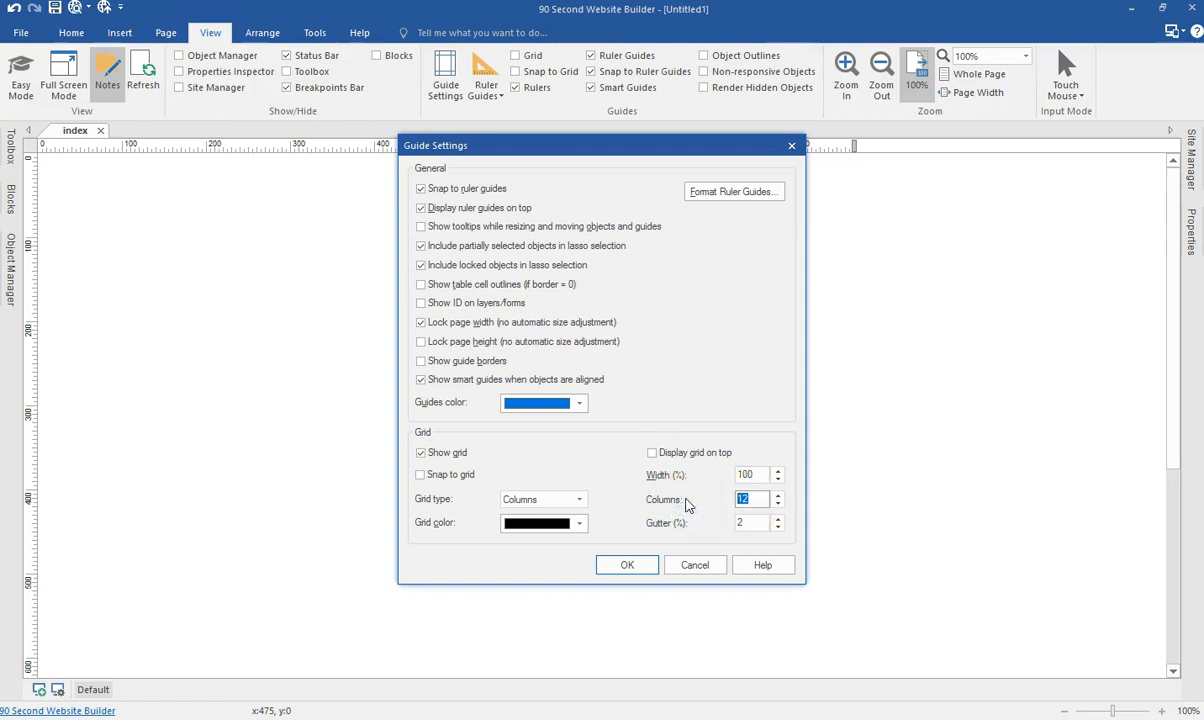
pyautogui.click(763, 524)
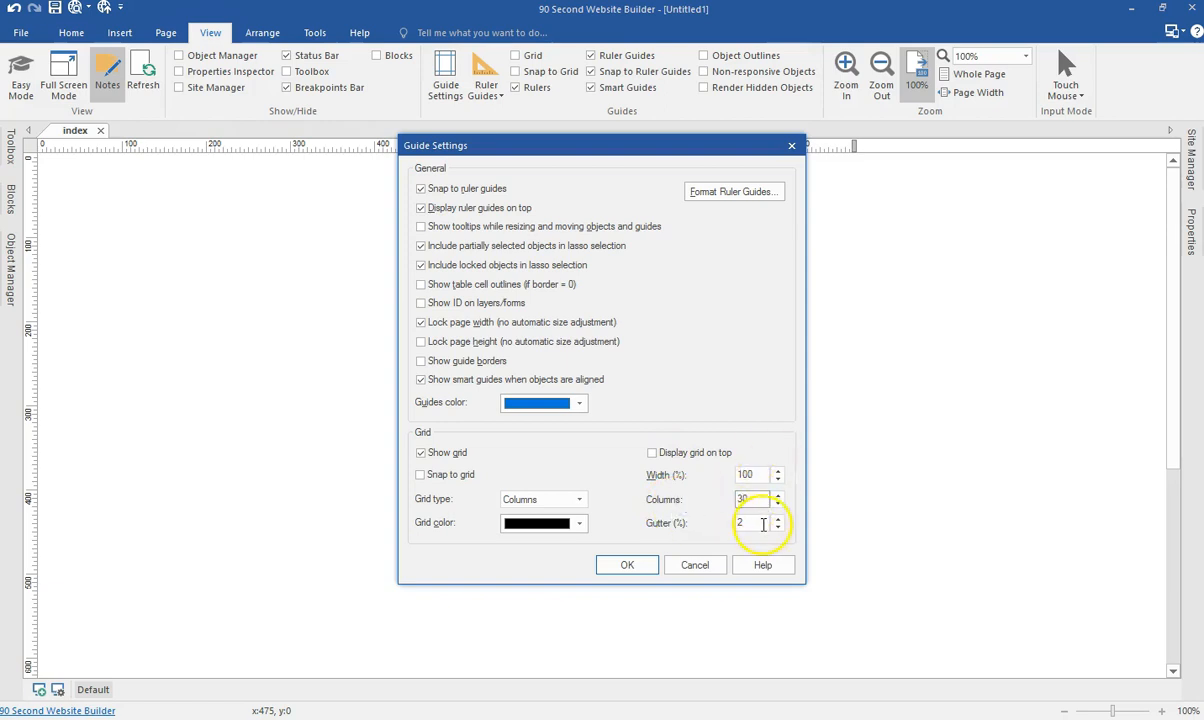
pyautogui.click(745, 525)
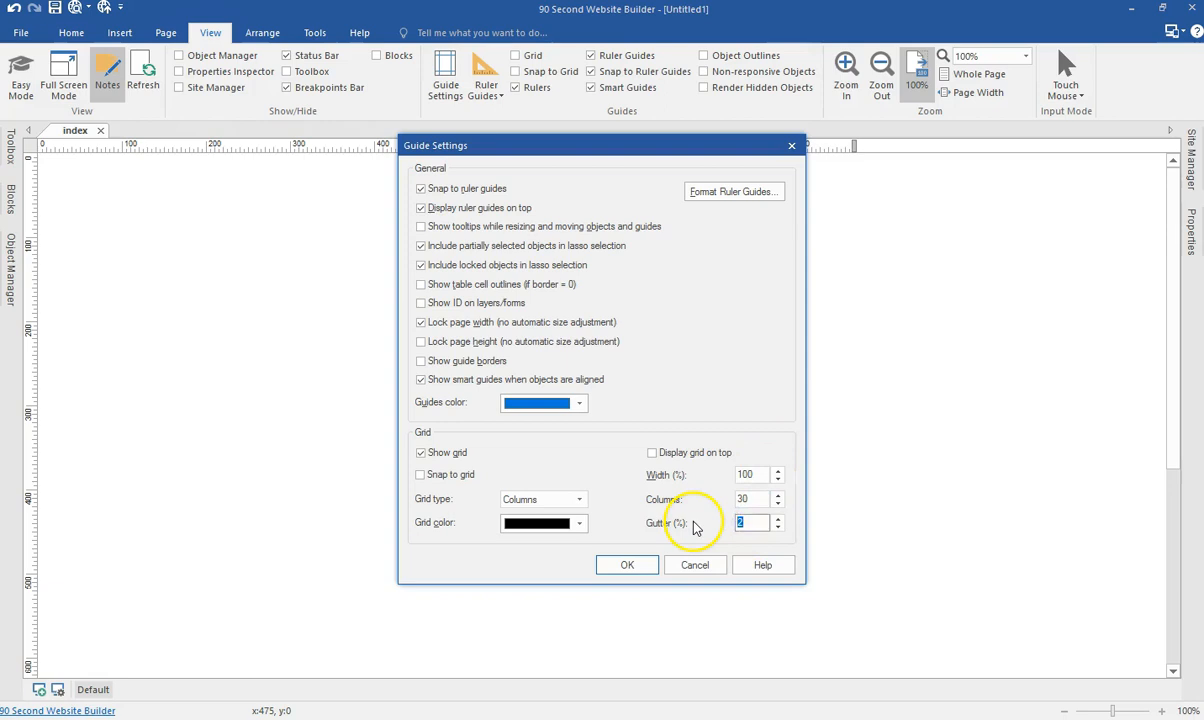
pyautogui.click(645, 571)
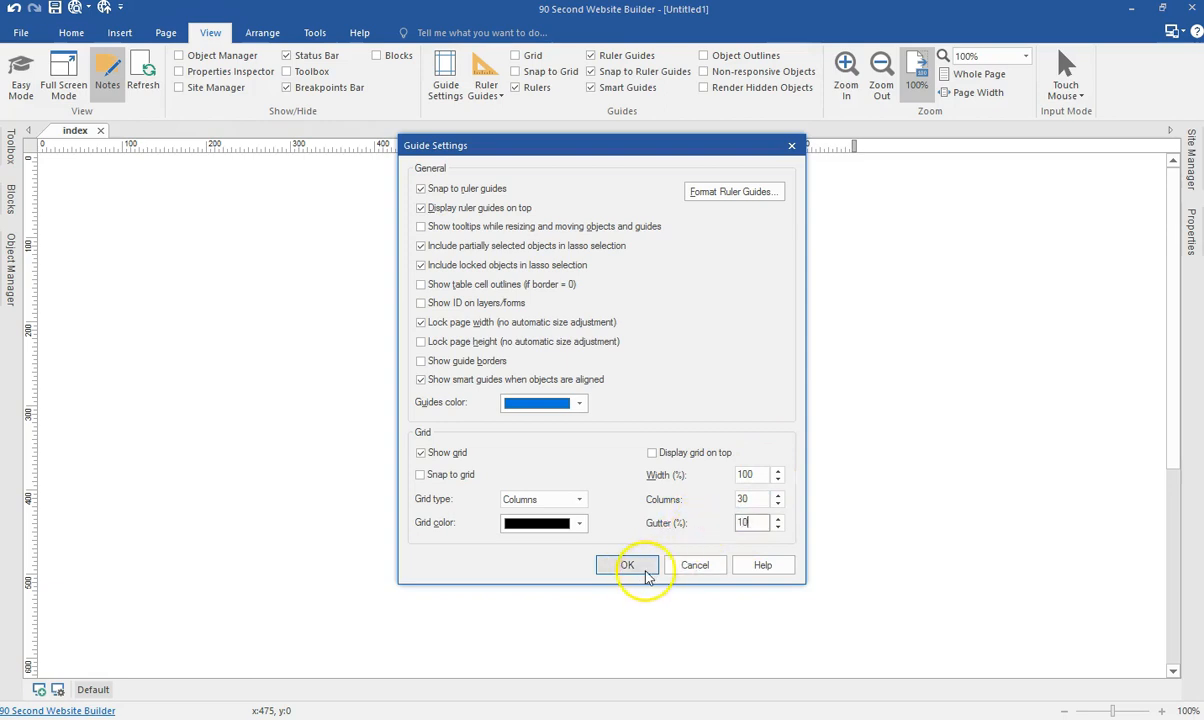
pyautogui.click(627, 567)
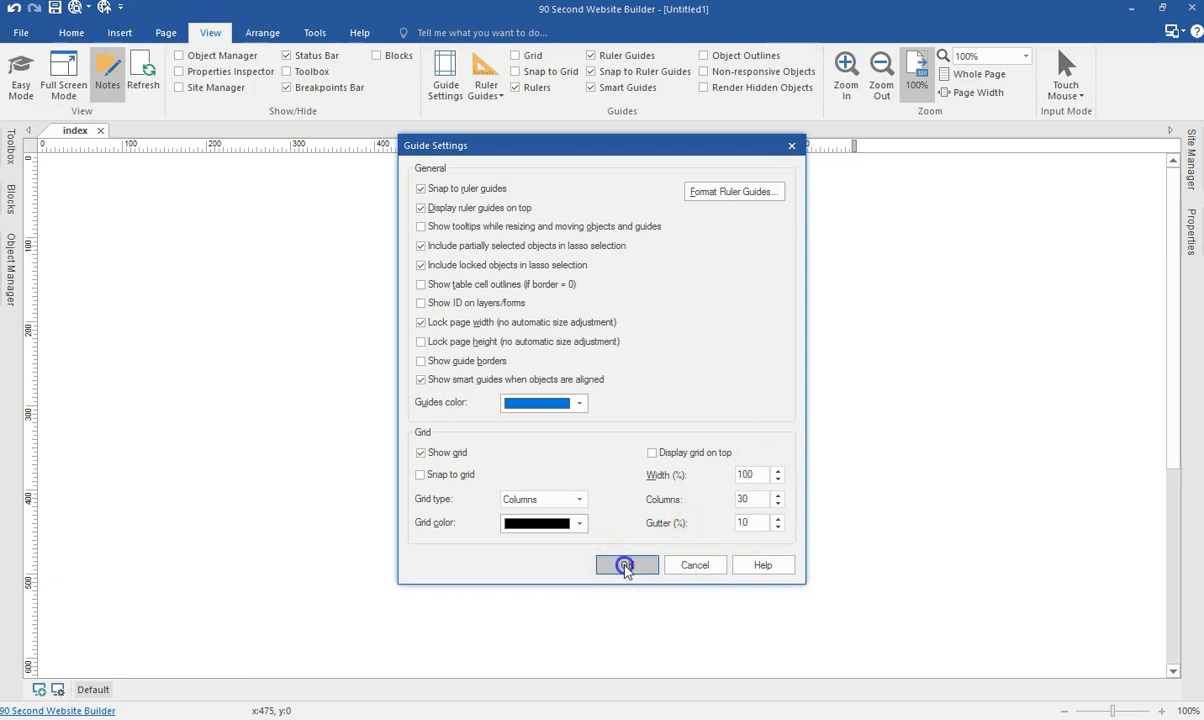
pyautogui.scroll(3, 435, 378)
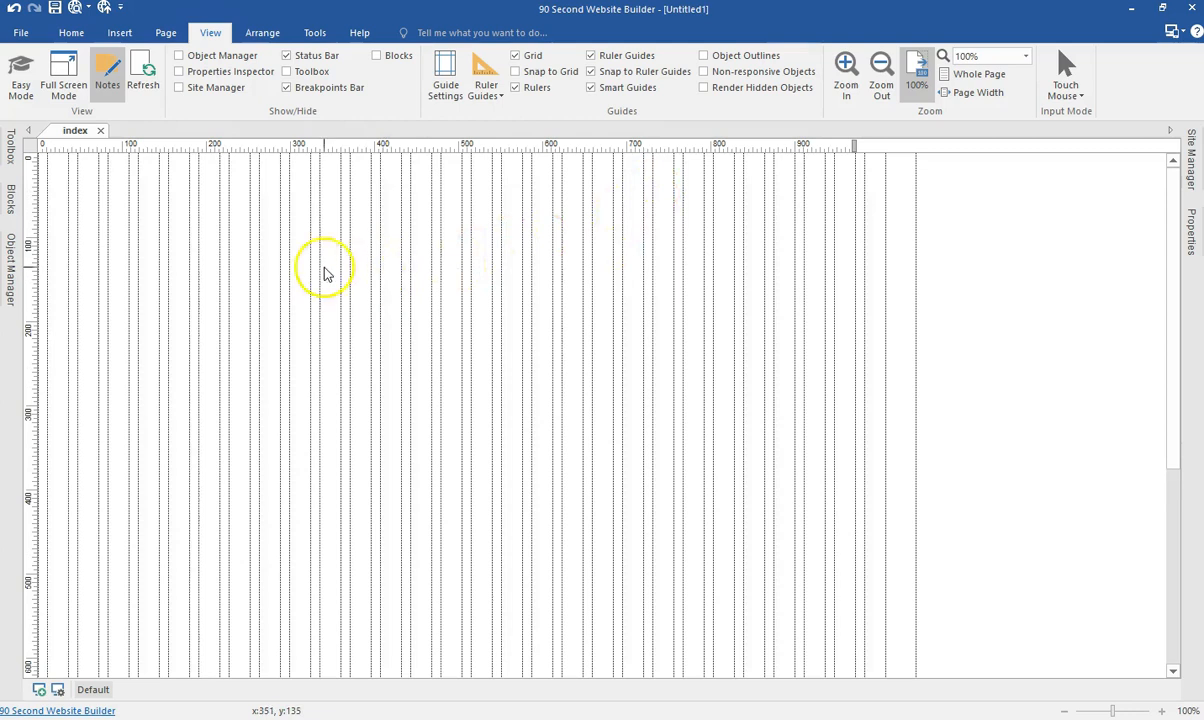
# Step: Change the grid color to red and display the grid on top
pyautogui.click(445, 75)
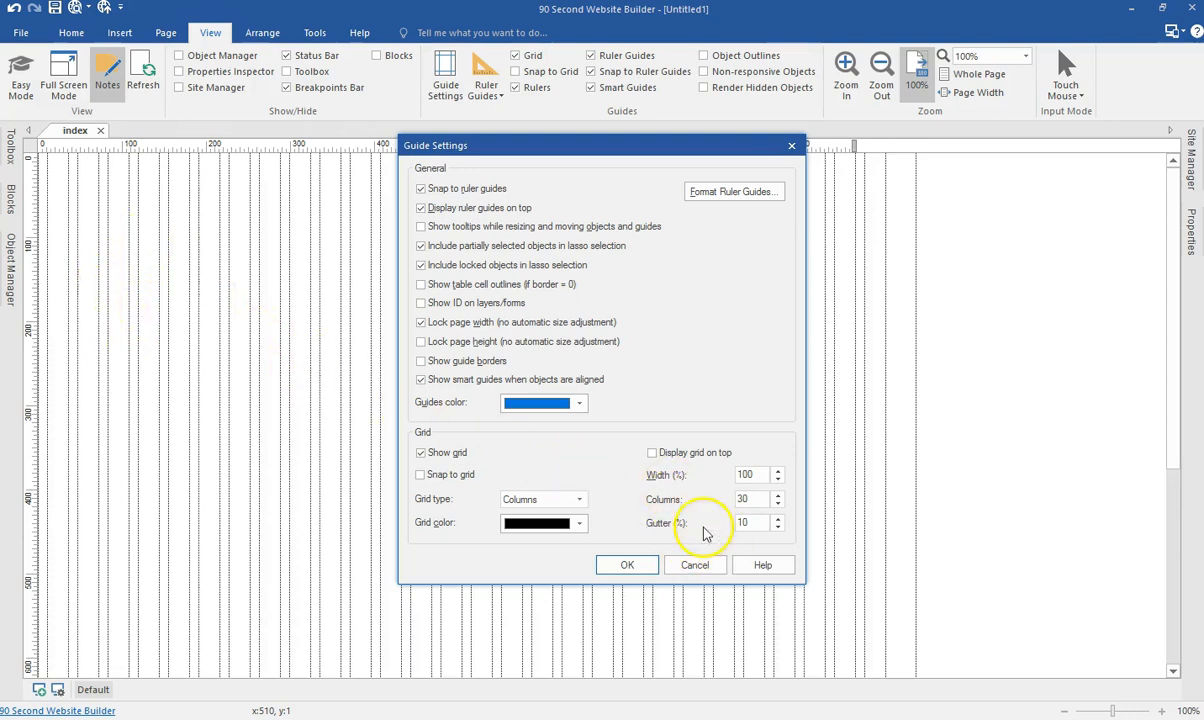
pyautogui.click(540, 526)
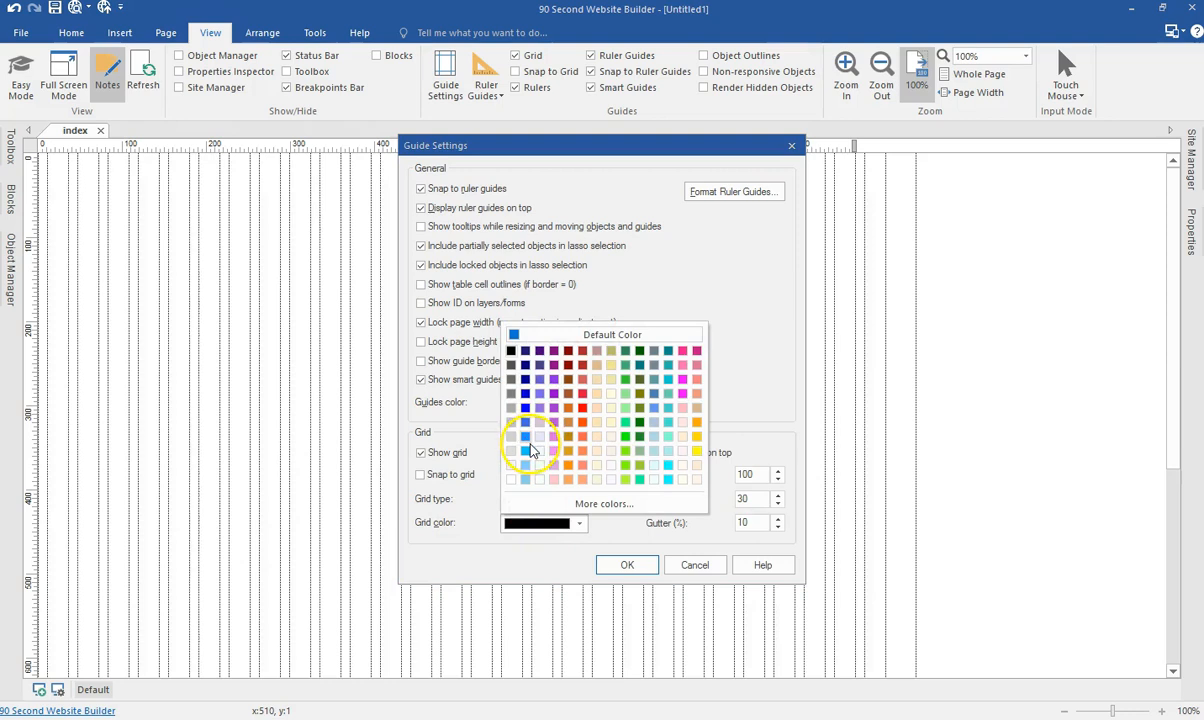
pyautogui.click(585, 413)
pyautogui.click(608, 564)
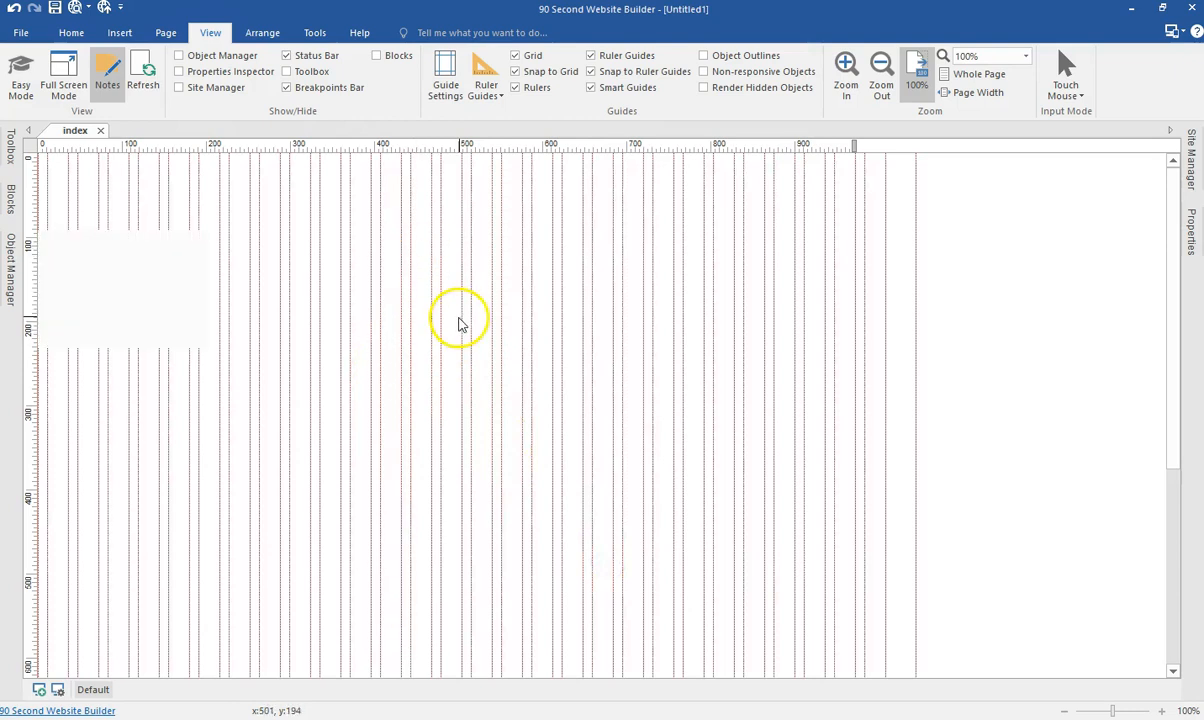
pyautogui.click(448, 96)
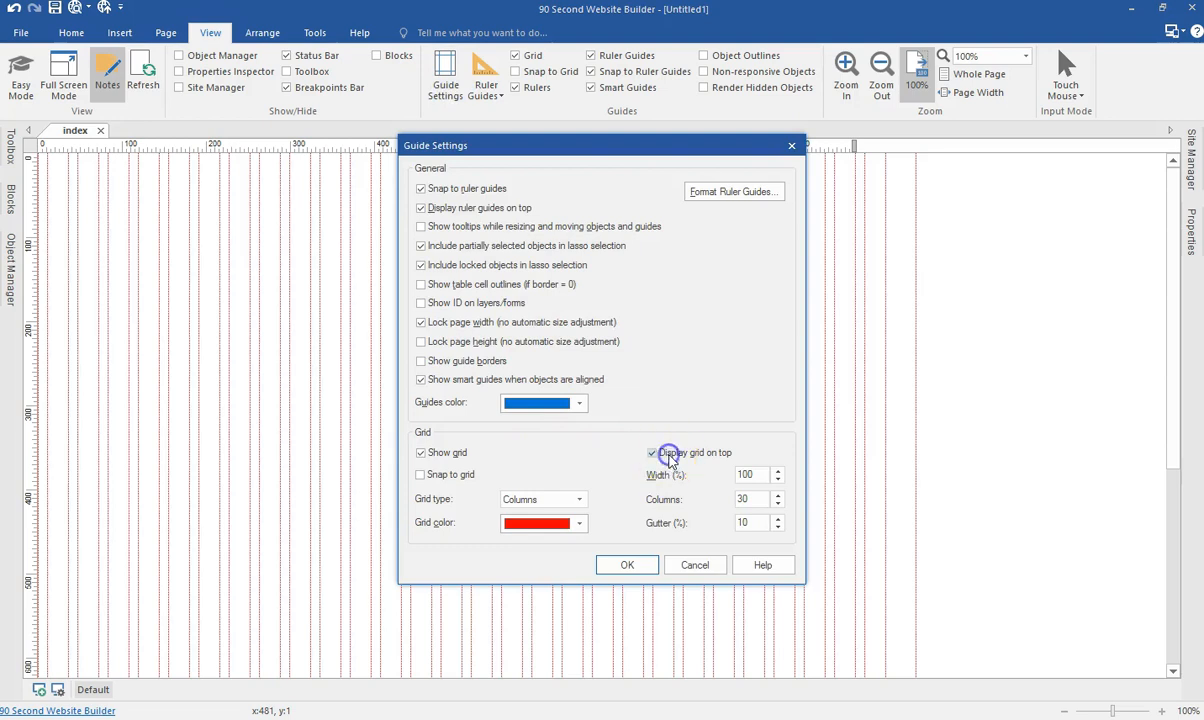
pyautogui.click(627, 565)
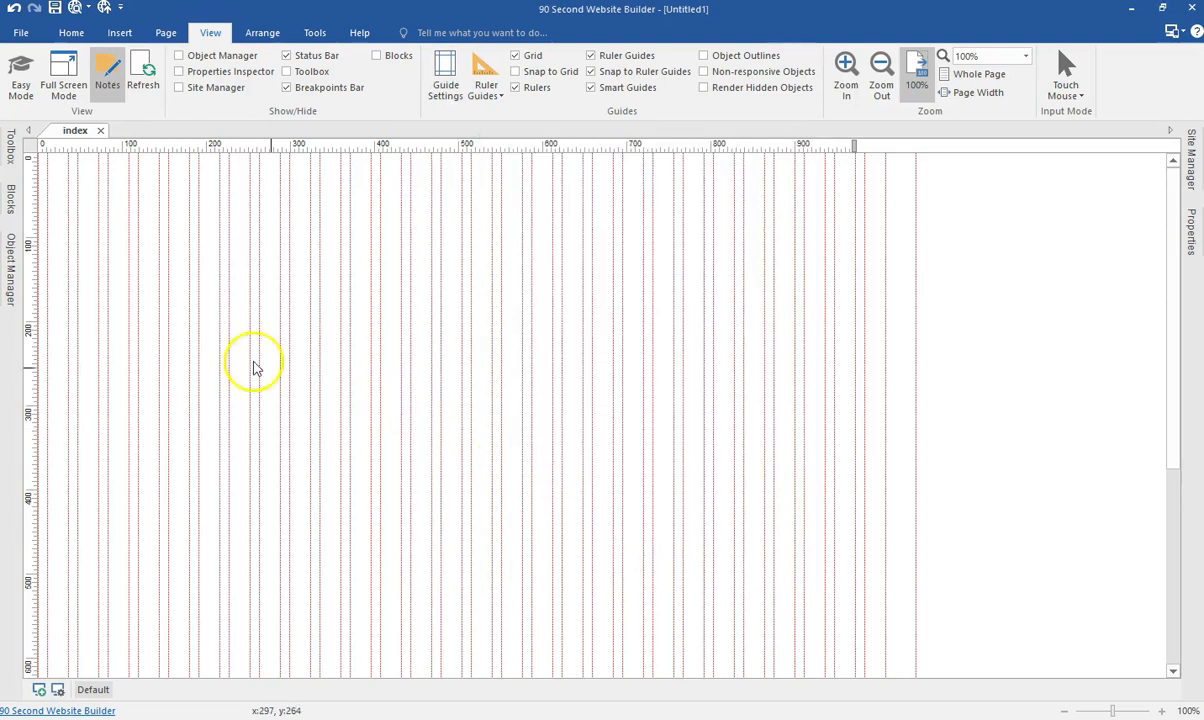
# Step: Insert a layer about 178 by 103 on the page and move it to about x 312, y 131
pyautogui.click(11, 145)
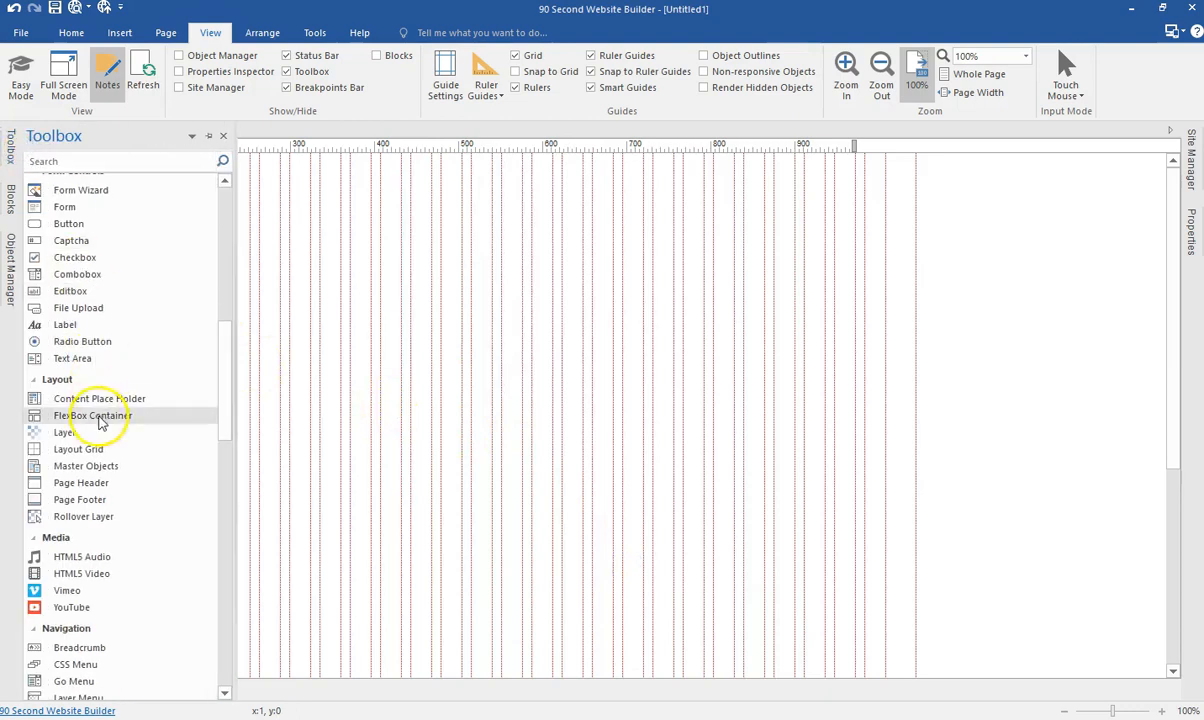
pyautogui.click(64, 432)
pyautogui.moveTo(390, 307)
pyautogui.mouseDown()
pyautogui.moveTo(540, 390)
pyautogui.moveTo(451, 331)
pyautogui.moveTo(441, 297)
pyautogui.mouseUp()
pyautogui.click(602, 408)
pyautogui.moveTo(338, 258); pyautogui.dragTo(470, 289)
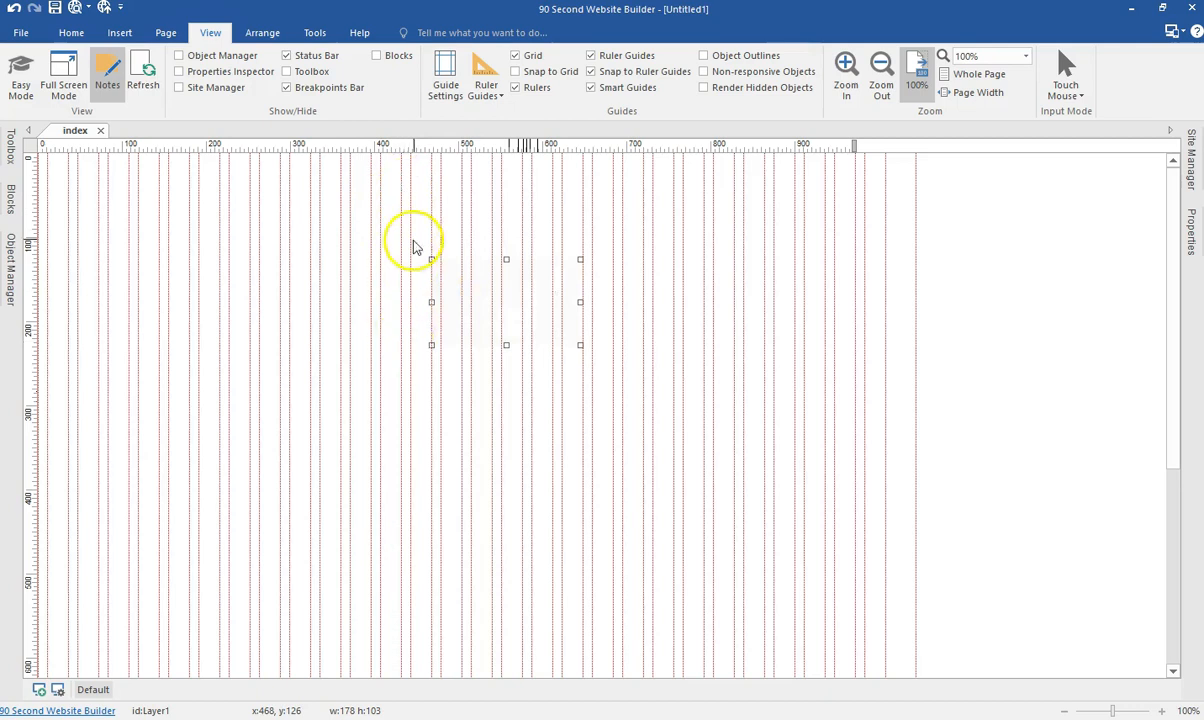
pyautogui.moveTo(537, 296); pyautogui.dragTo(466, 301)
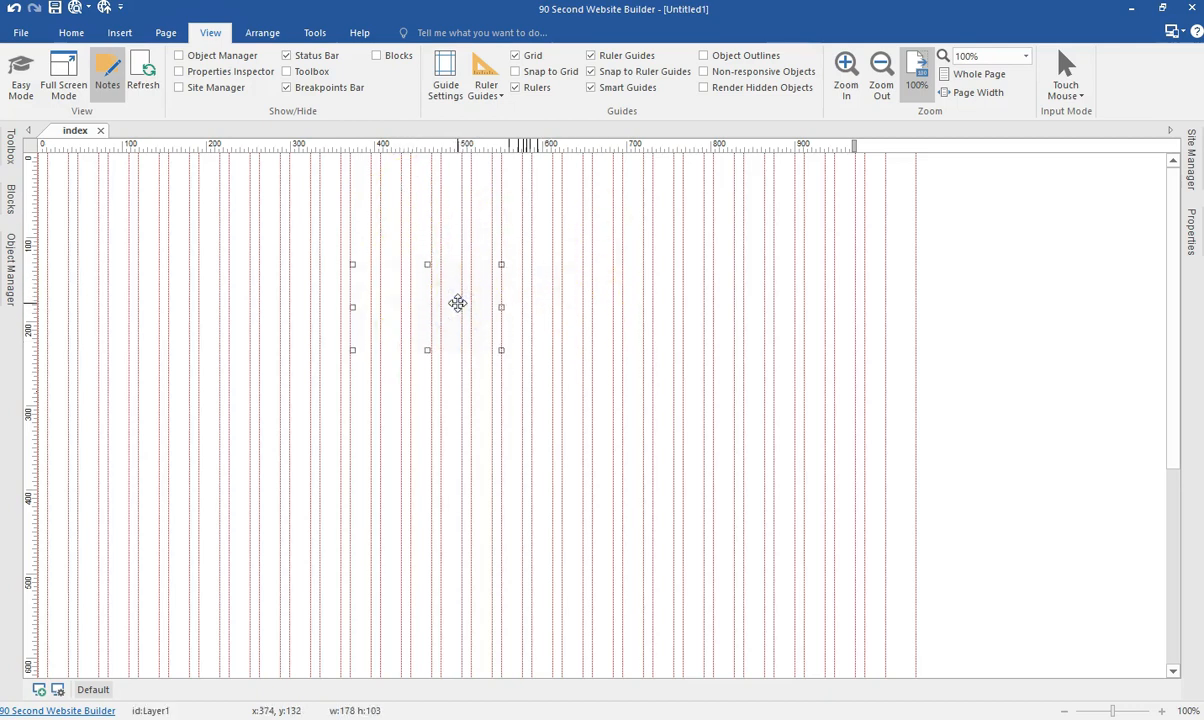
pyautogui.click(566, 270)
pyautogui.moveTo(461, 284); pyautogui.dragTo(397, 276)
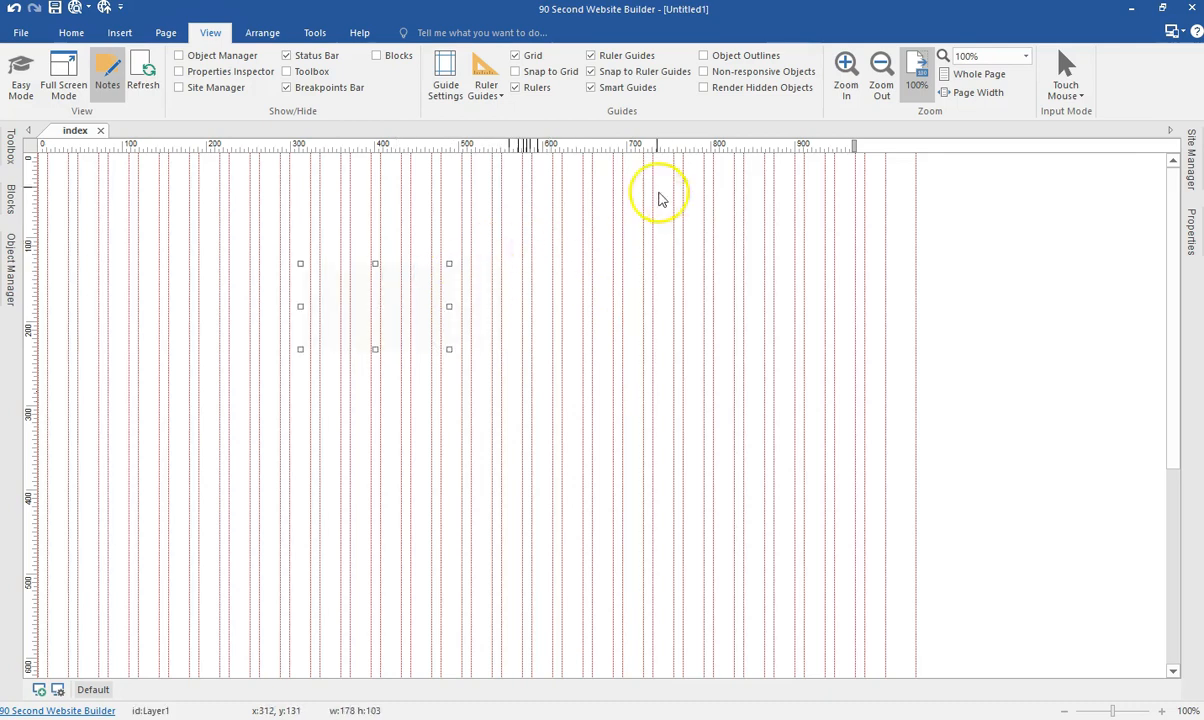
# Step: Show object outlines, move the layer toward the page's upper left area, and deselect it
pyautogui.click(733, 56)
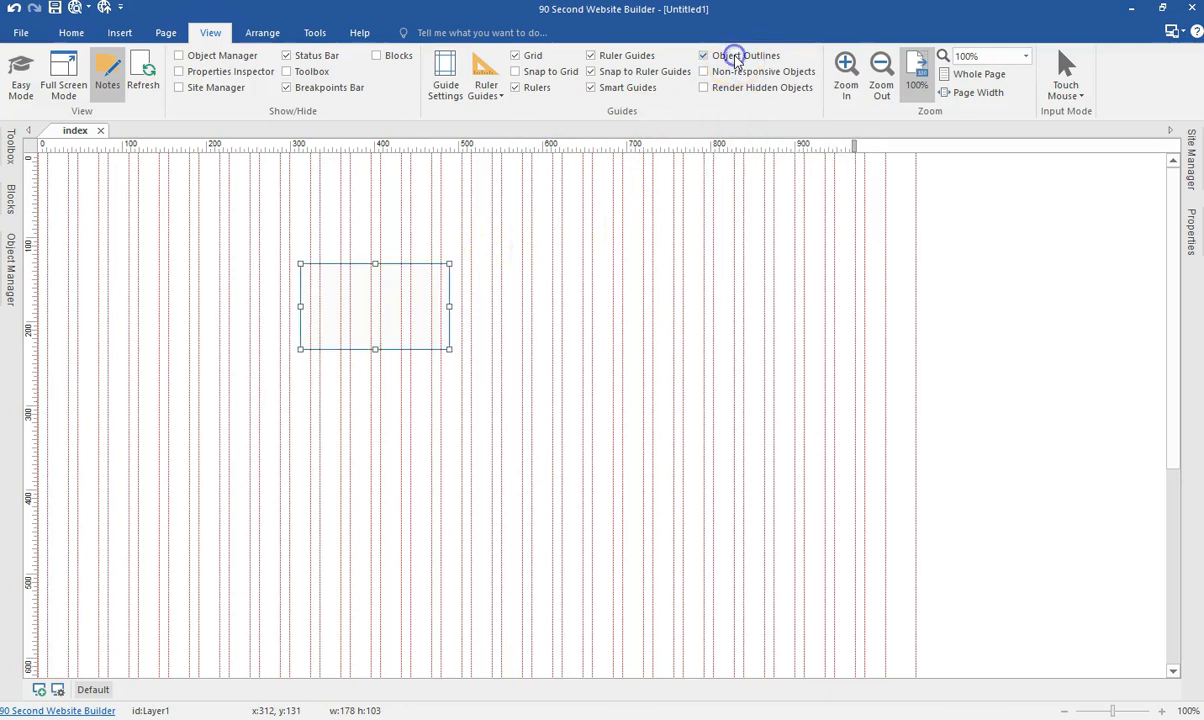
pyautogui.moveTo(374, 277); pyautogui.dragTo(241, 259)
pyautogui.click(392, 361)
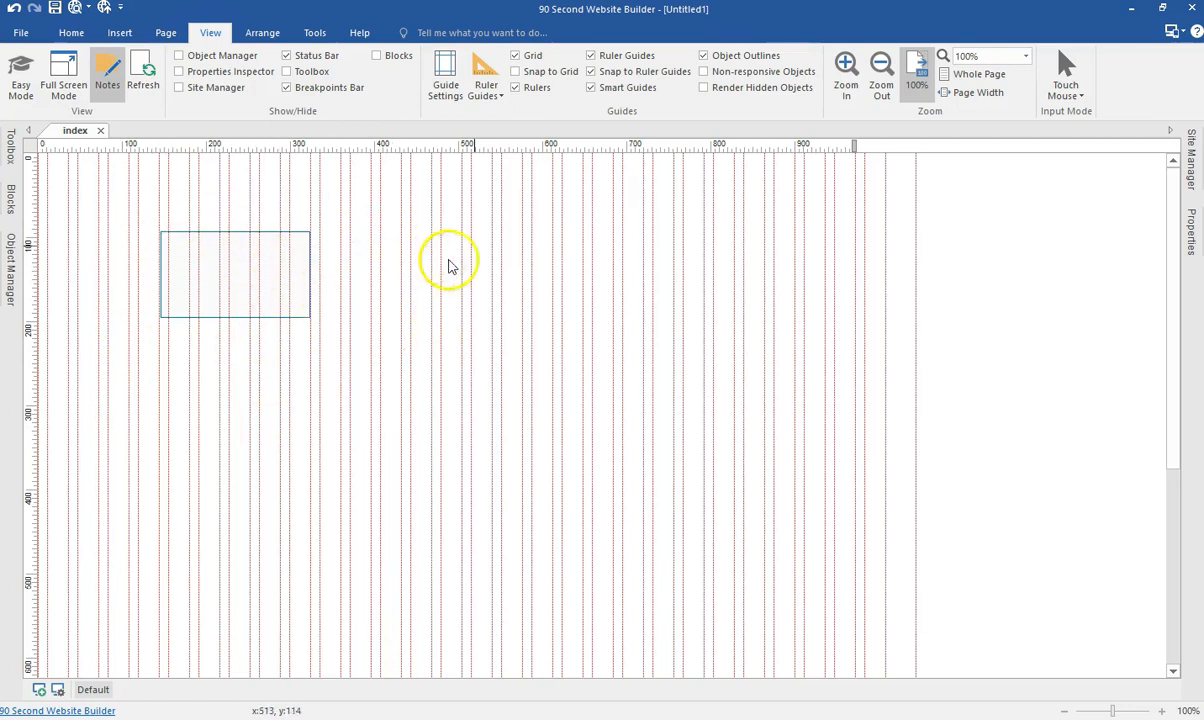
# Step: Enable tooltips while resizing and moving objects, and enlarge the layer to about 420 by 240 at about x 123, y 92
pyautogui.click(445, 86)
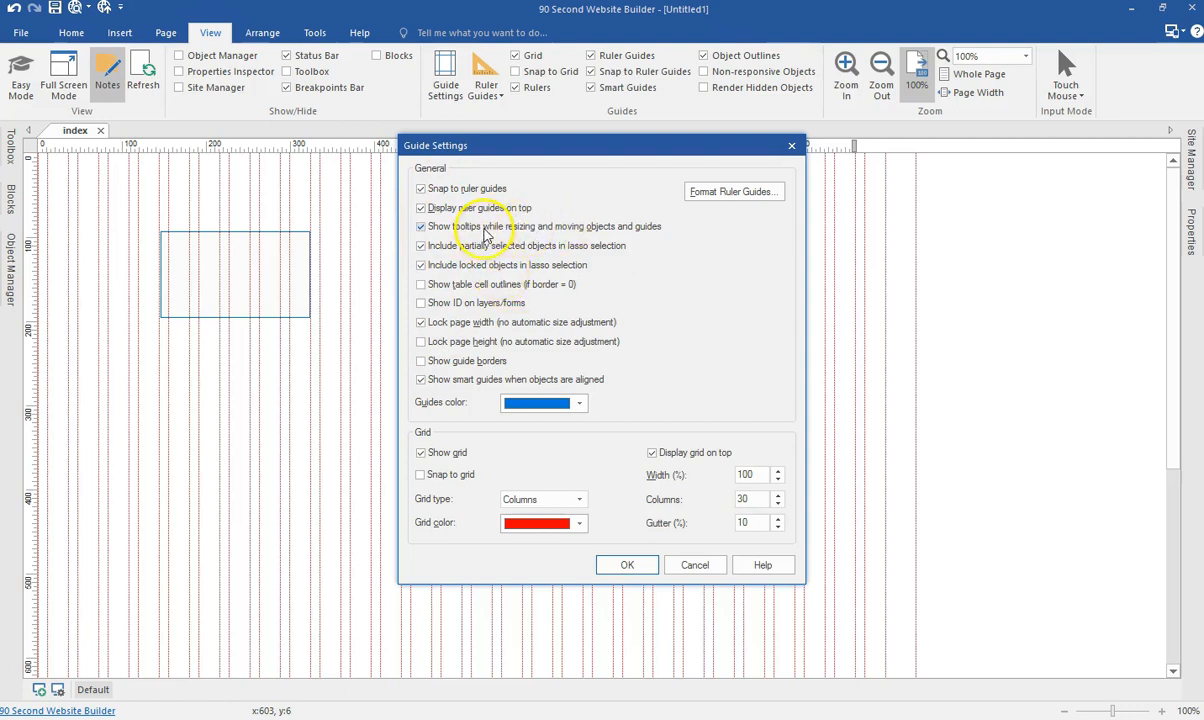
pyautogui.click(615, 563)
pyautogui.click(298, 303)
pyautogui.moveTo(310, 317); pyautogui.dragTo(513, 432)
pyautogui.moveTo(470, 335)
pyautogui.mouseDown()
pyautogui.moveTo(543, 341)
pyautogui.moveTo(575, 368)
pyautogui.moveTo(451, 336)
pyautogui.moveTo(439, 345)
pyautogui.moveTo(449, 333)
pyautogui.mouseUp()
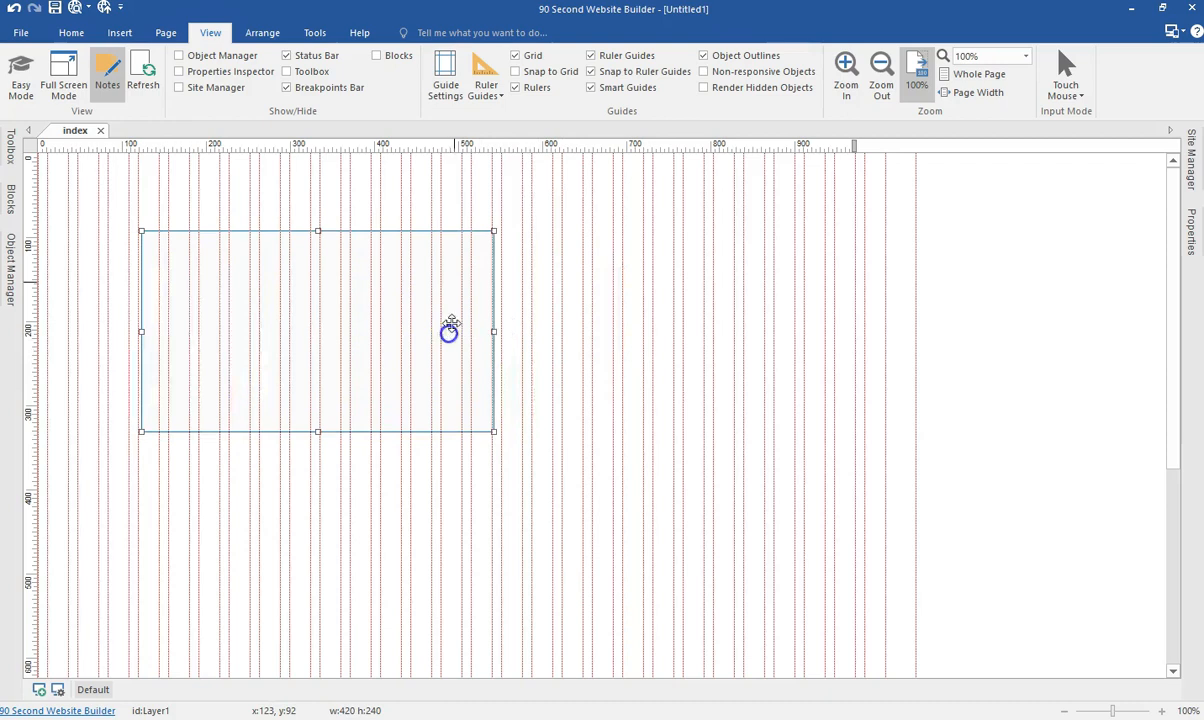
# Step: Show the ID on layers and forms, and move the layer to about x 79, y 64
pyautogui.click(445, 80)
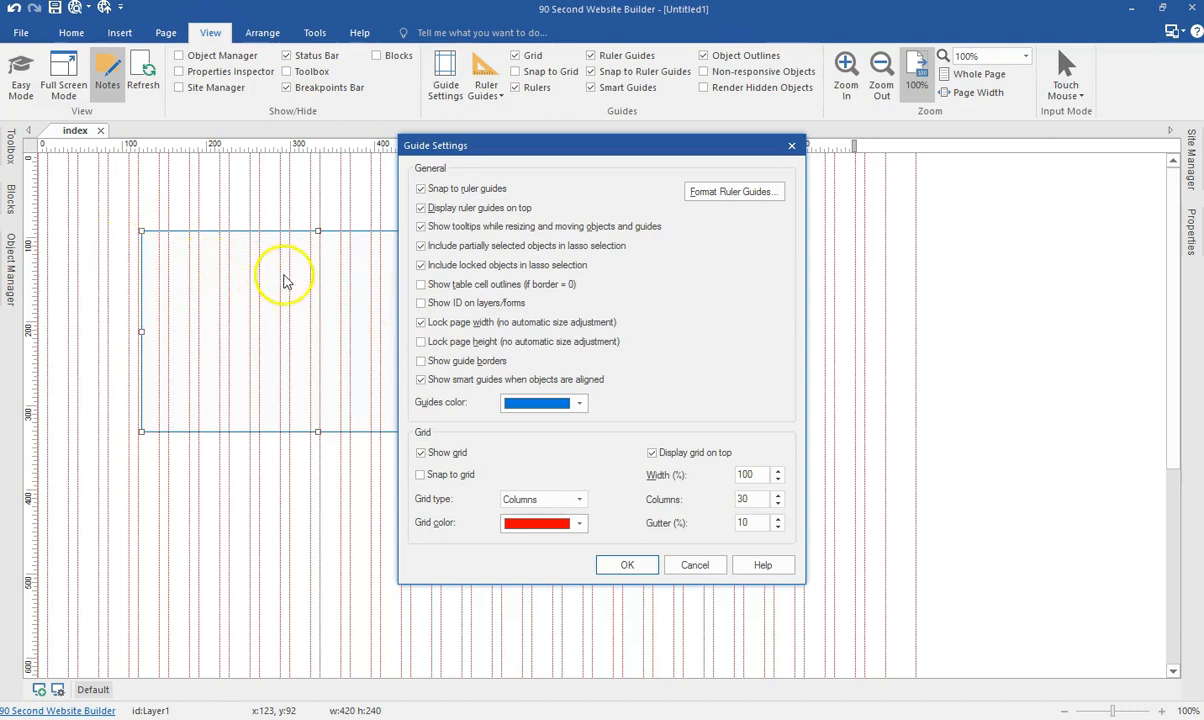
pyautogui.click(640, 567)
pyautogui.moveTo(225, 276); pyautogui.dragTo(206, 266)
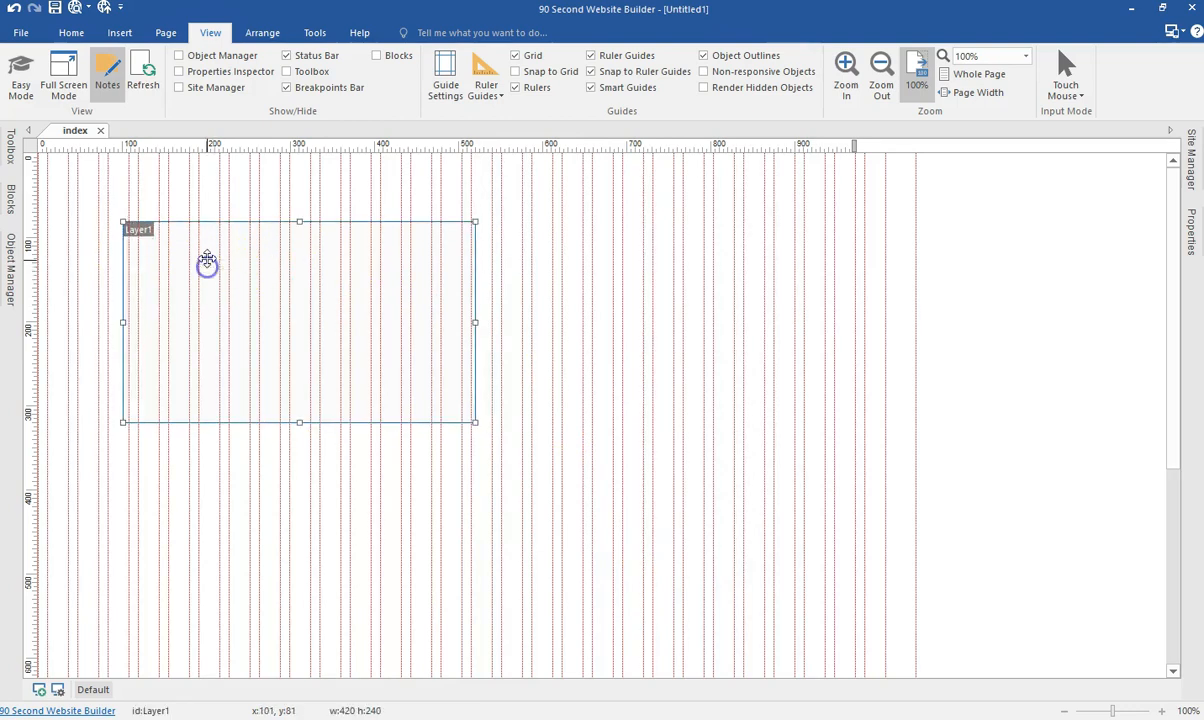
pyautogui.moveTo(303, 271); pyautogui.dragTo(284, 257)
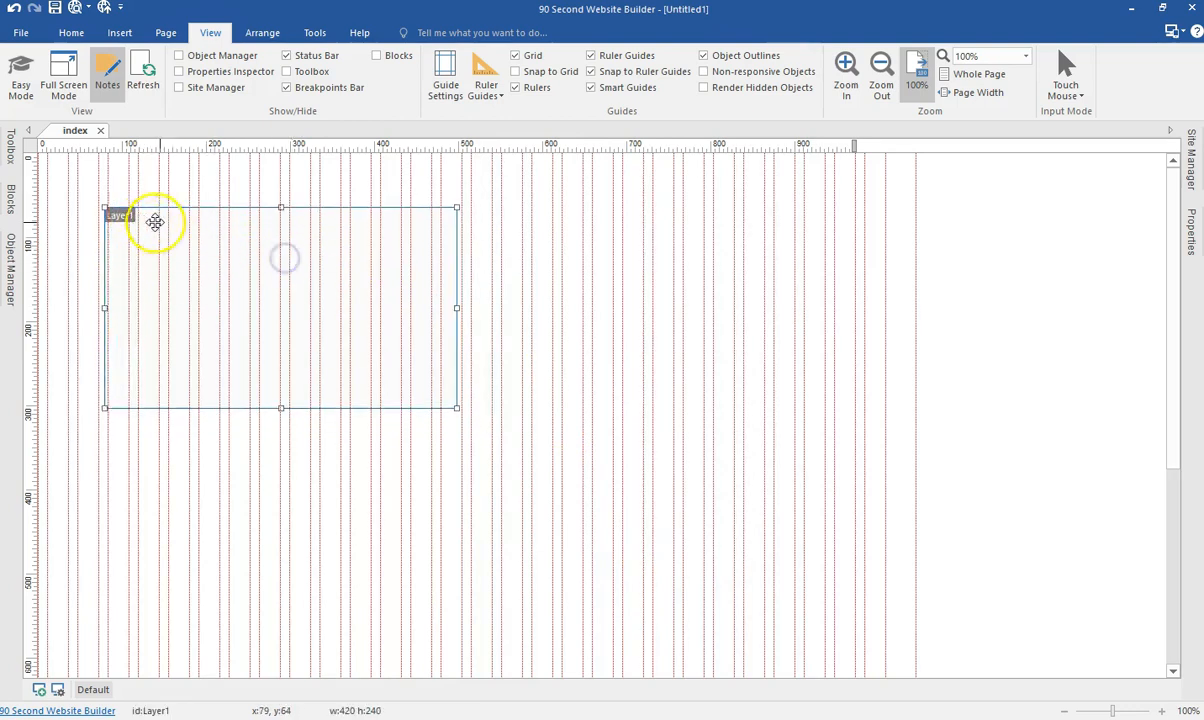
# Step: Show the guide borders and move the layer to about x 209, y 59
pyautogui.click(444, 78)
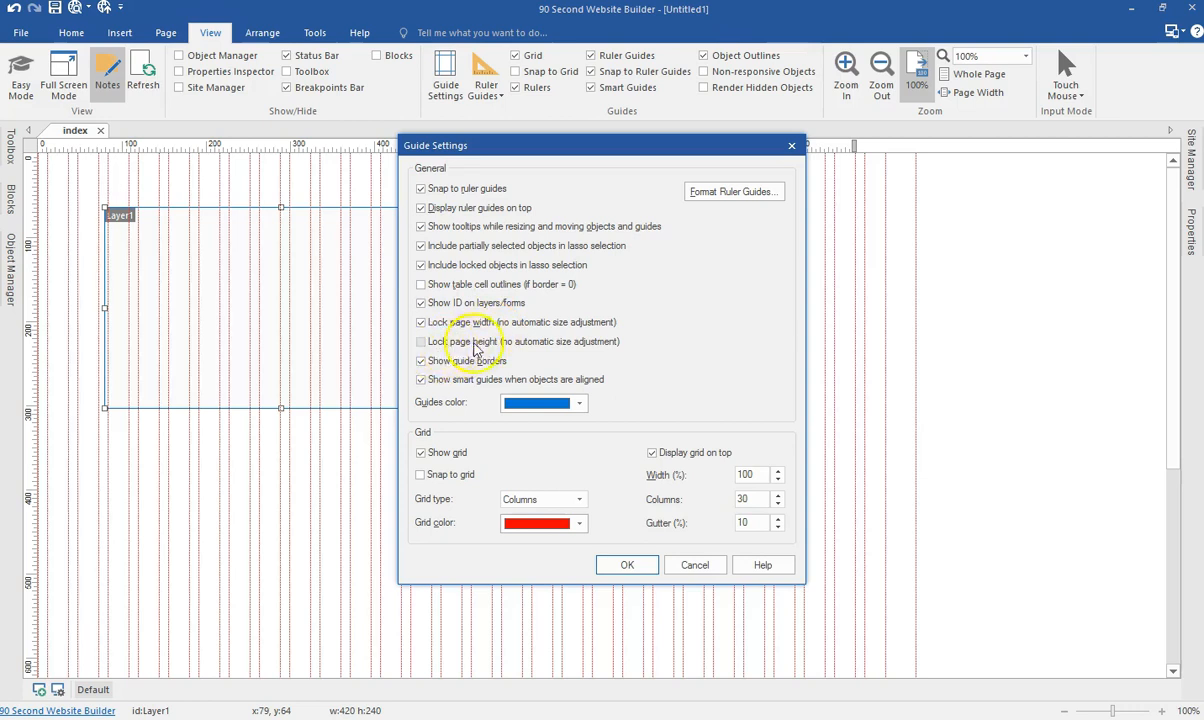
pyautogui.click(627, 562)
pyautogui.moveTo(422, 379); pyautogui.dragTo(529, 373)
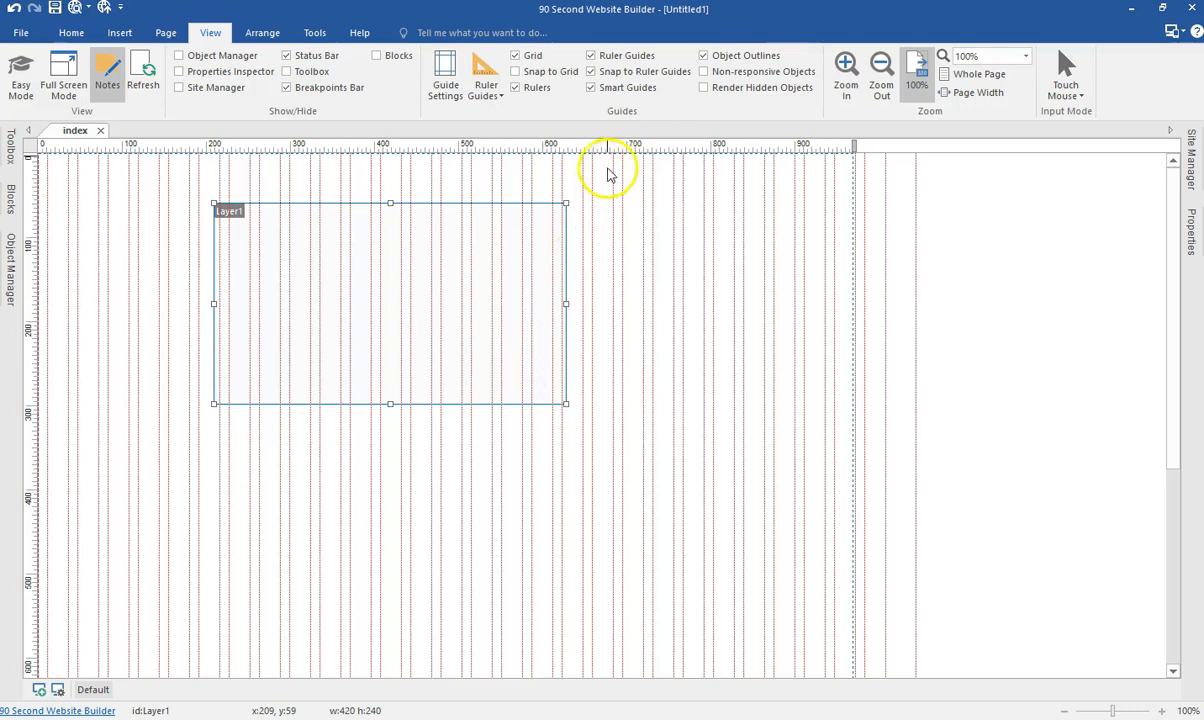